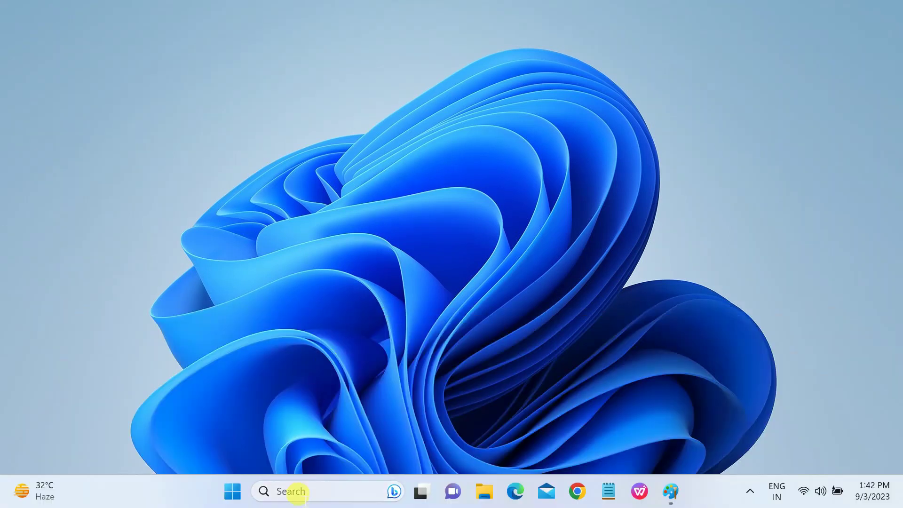
Open Device Manager from a 'dev' search and move its window toward the centre
left_click(298, 495)
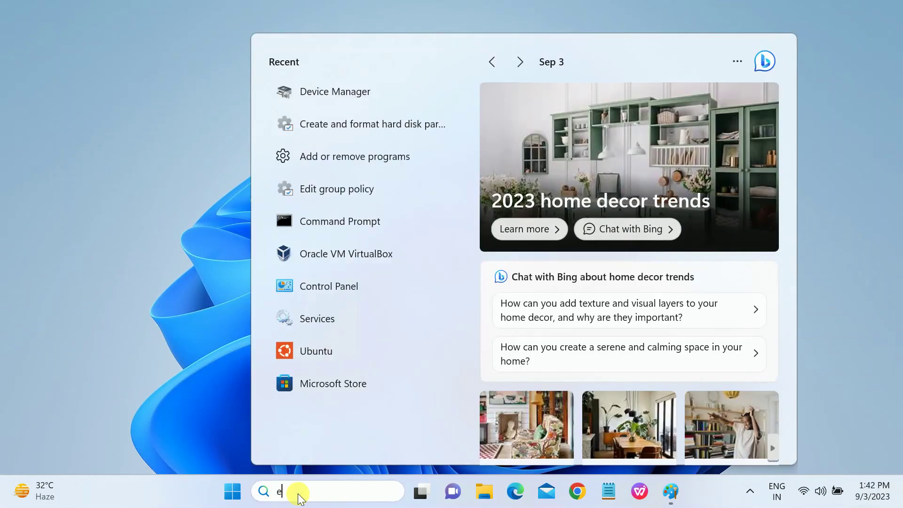
type("e")
key("BackSpace")
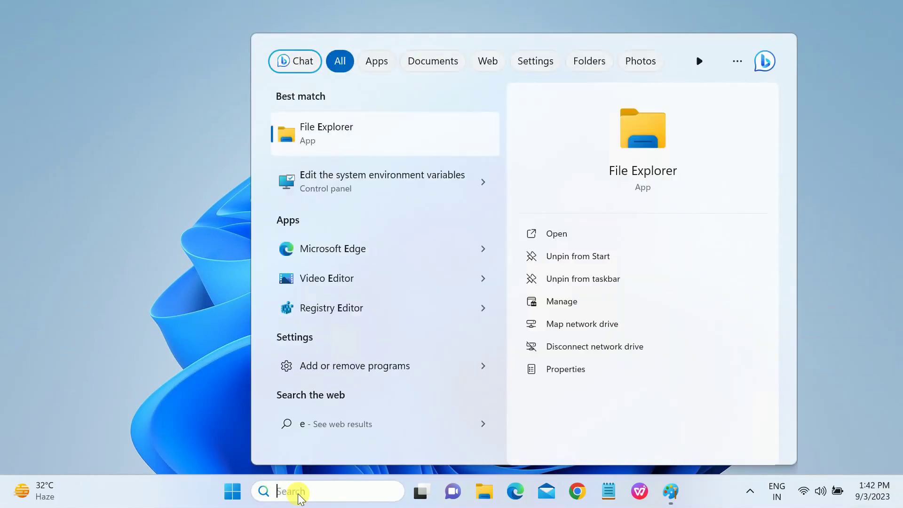
type("dev")
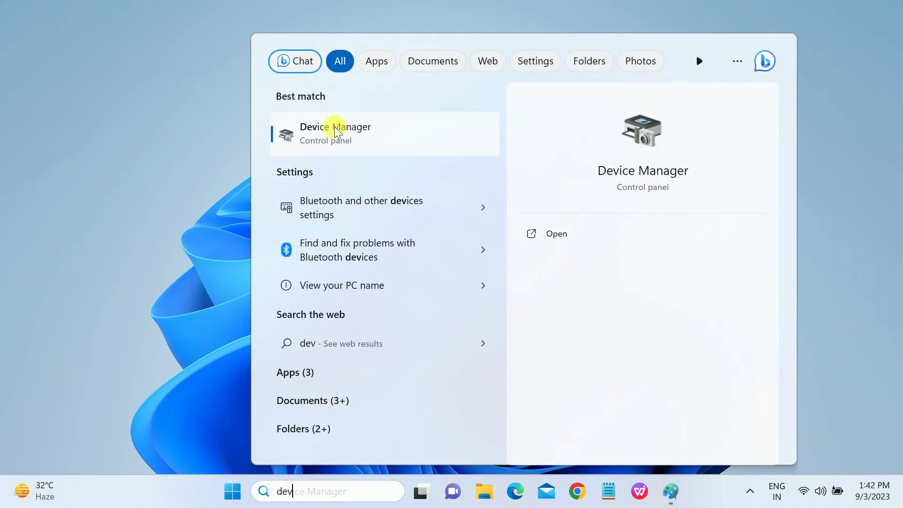
left_click(333, 128)
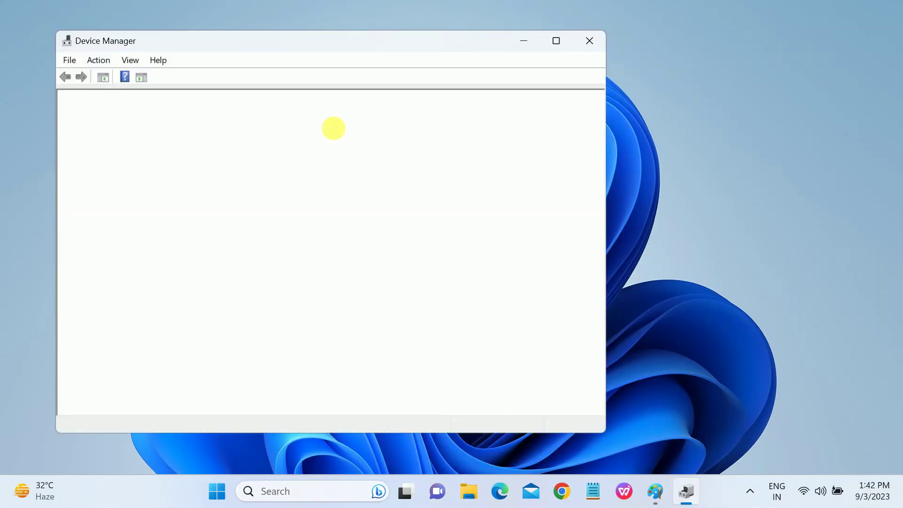
left_click_drag(291, 47, 369, 61)
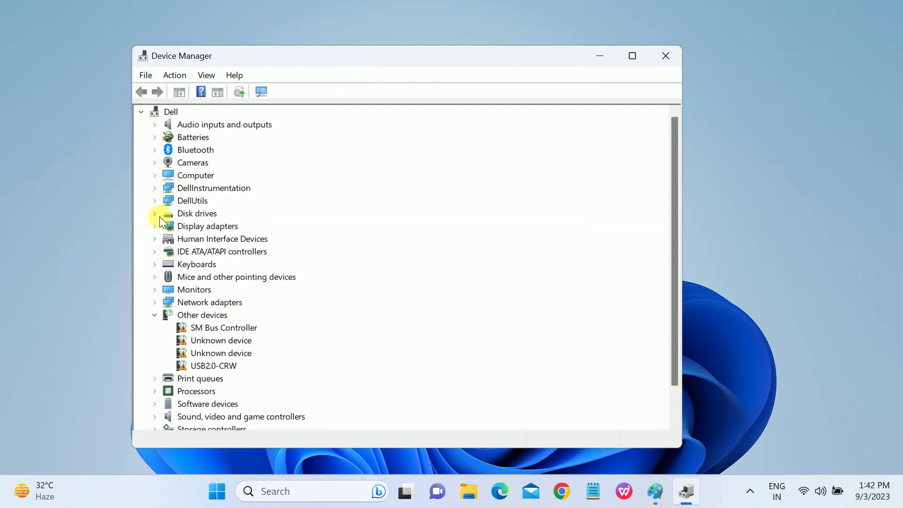
Search automatically for a newer Intel(R) HD Graphics 5500 driver, finding the best one already installed
left_click(152, 228)
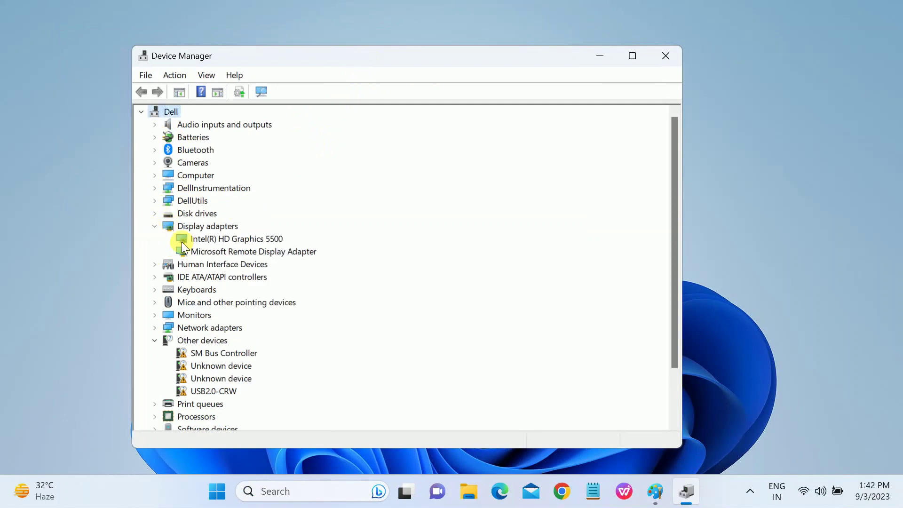
left_click(228, 239)
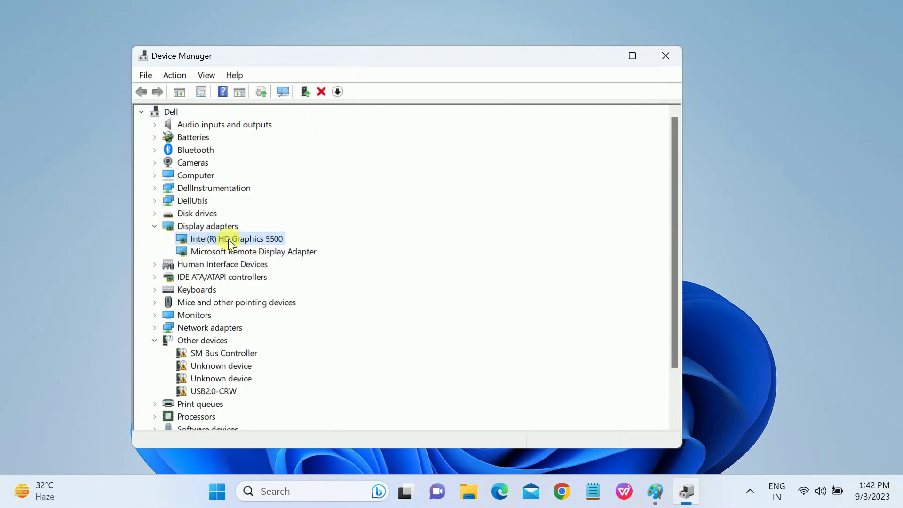
right_click(227, 239)
left_click(255, 250)
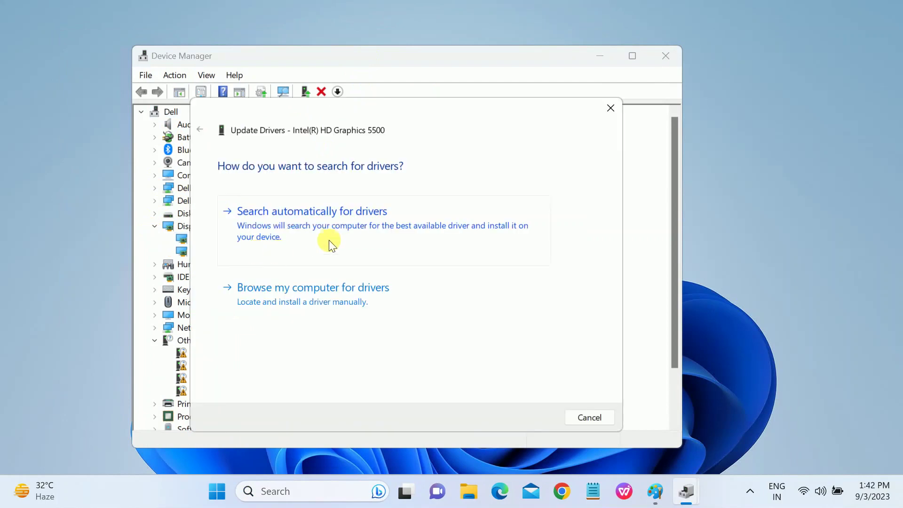
left_click(330, 237)
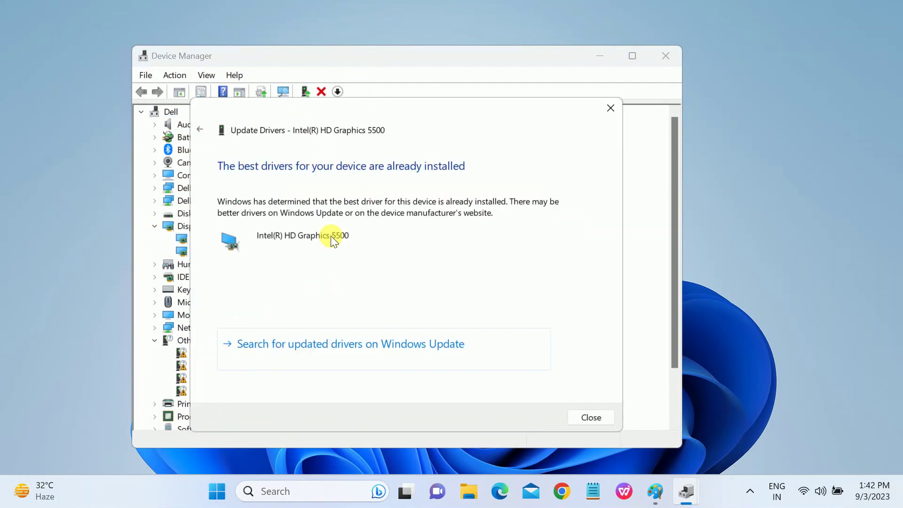
left_click(587, 418)
Check the ZEB-SD24 disk drive for a newer driver, finding it already up to date
left_click(155, 214)
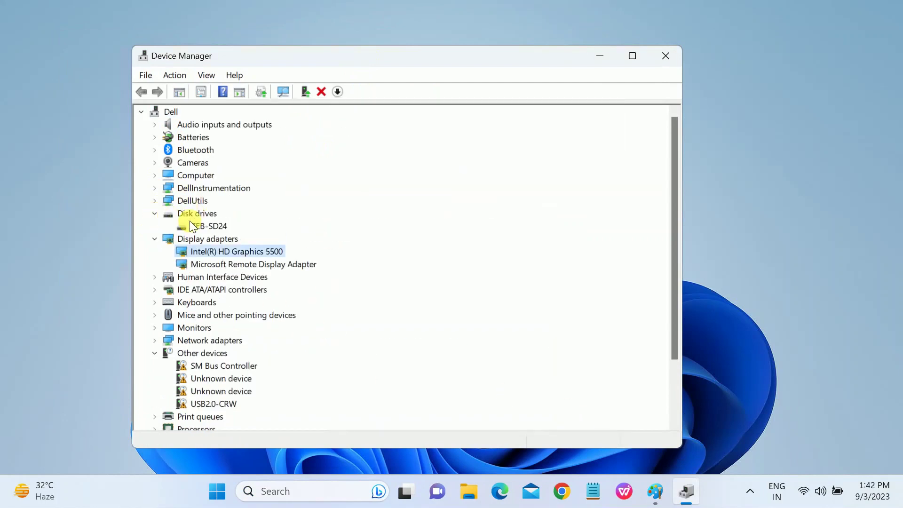
left_click(195, 225)
right_click(195, 225)
left_click(224, 232)
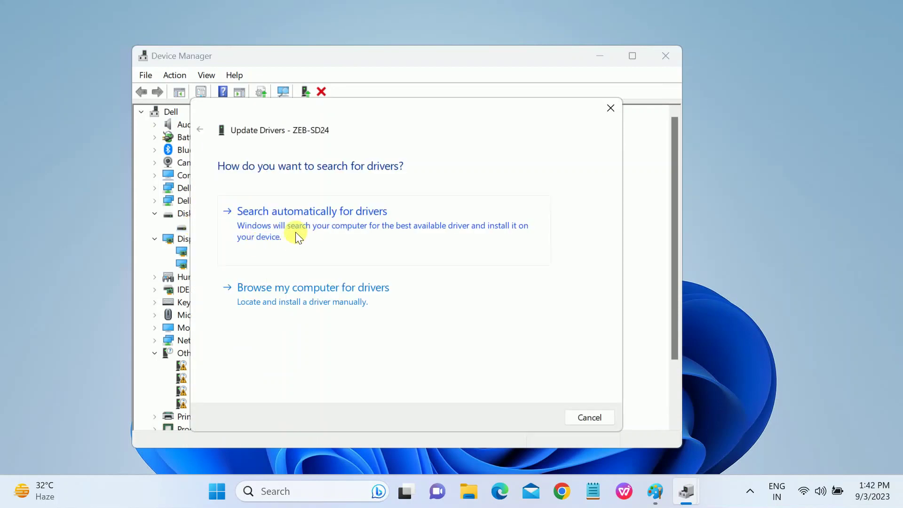
left_click(296, 234)
left_click(587, 417)
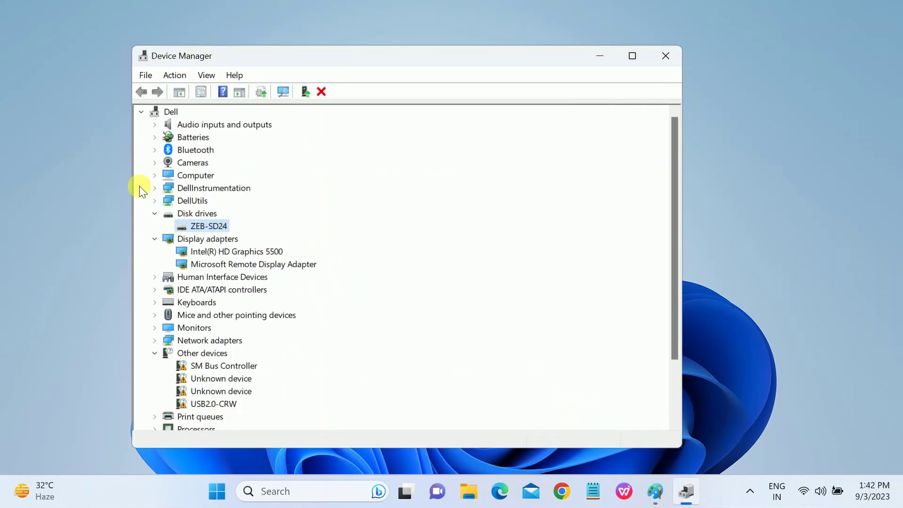
Search automatically for a DellInstrumentation Device driver, which is already current
left_click(155, 188)
left_click(195, 200)
right_click(194, 199)
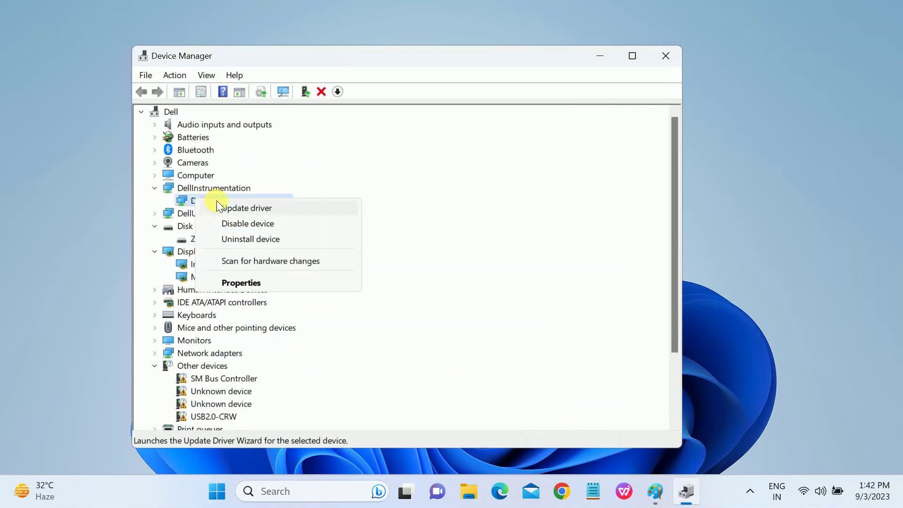
left_click(219, 205)
left_click(402, 228)
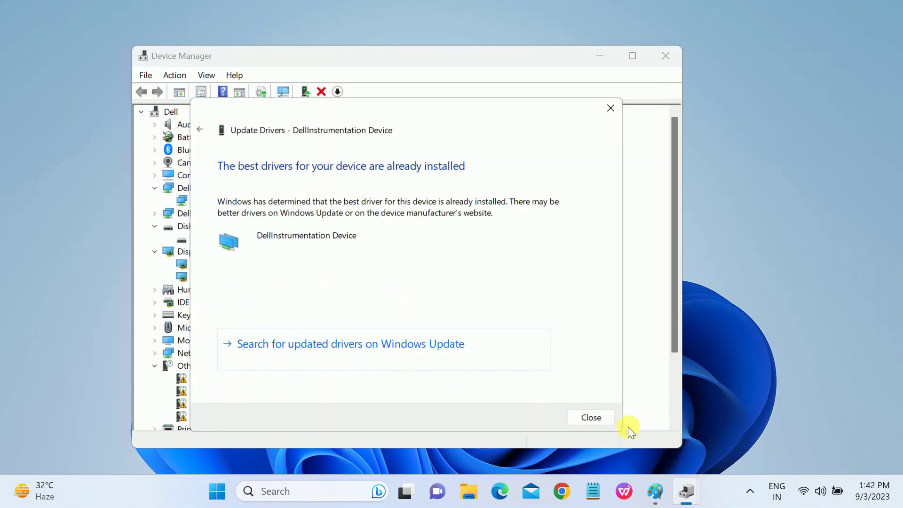
left_click(591, 417)
Check the Qualcomm QCA61x4A Bluetooth adapter for a newer driver, finding none
left_click(155, 150)
left_click(213, 163)
right_click(233, 164)
left_click(246, 173)
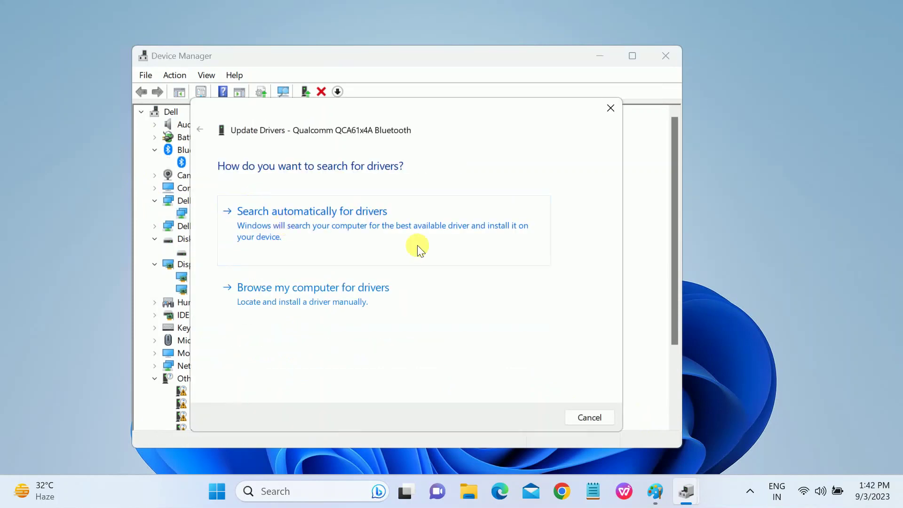
left_click(396, 211)
left_click(591, 417)
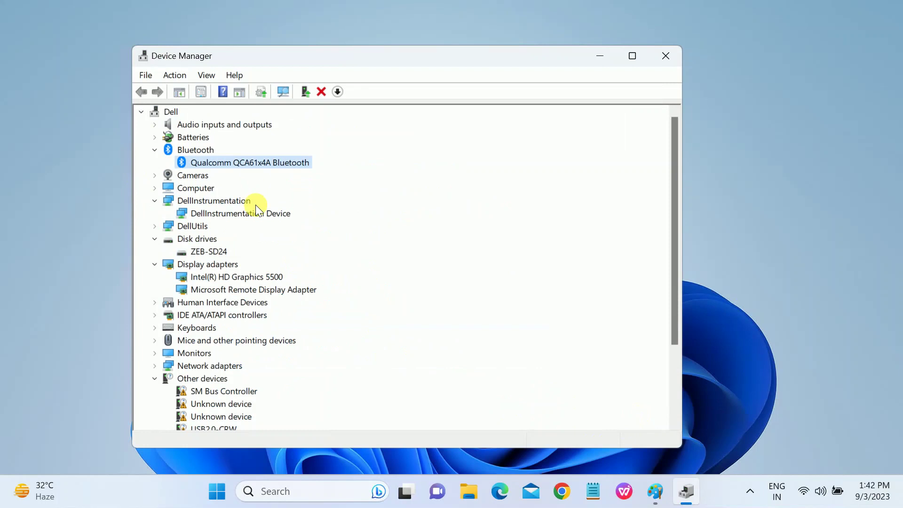
Check the Microsoft AC Adapter and ACPI-compliant battery drivers, both already up to date
left_click(155, 138)
right_click(228, 150)
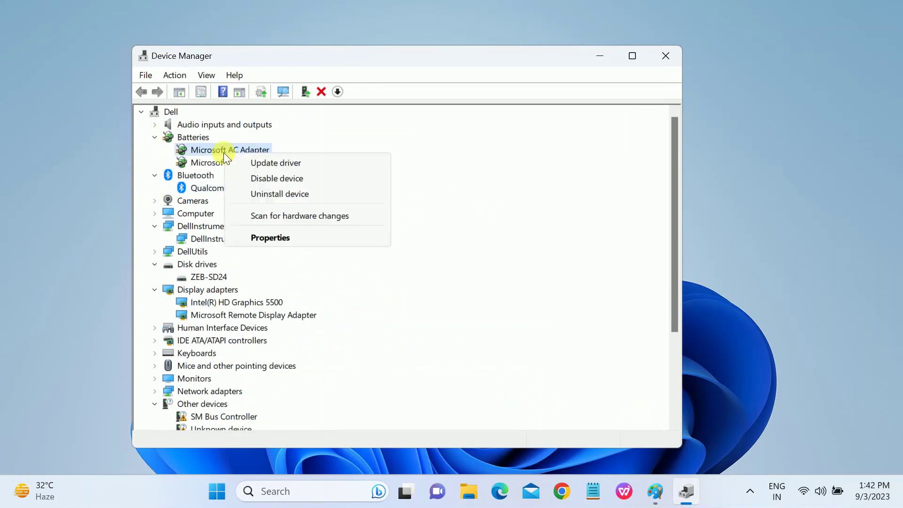
left_click(250, 163)
left_click(348, 249)
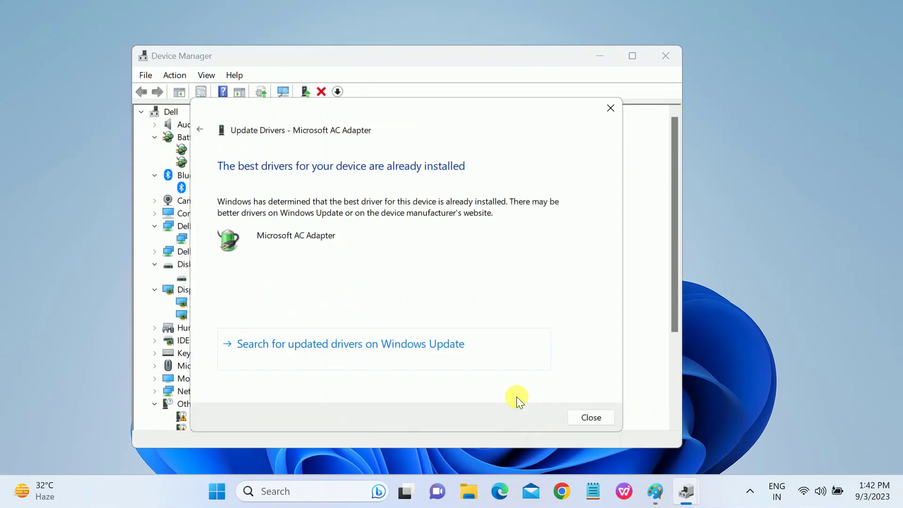
left_click(589, 417)
right_click(204, 162)
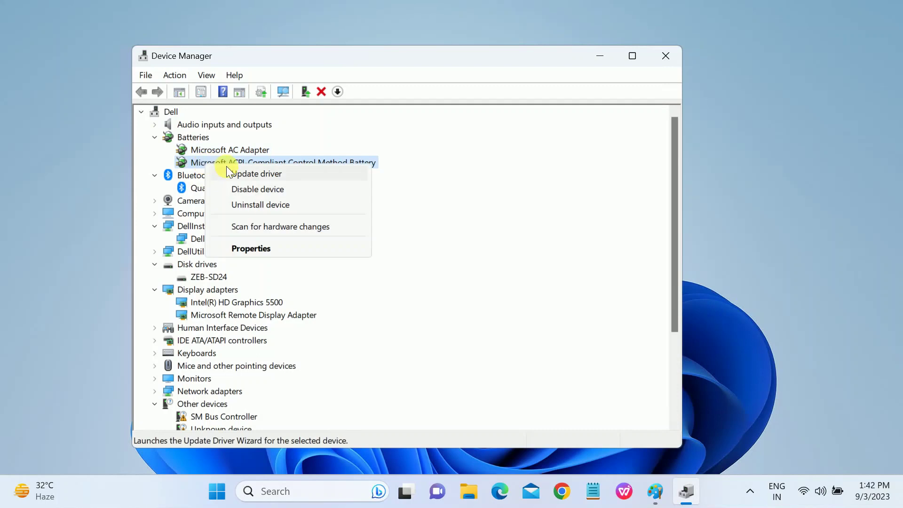
left_click(226, 175)
left_click(413, 252)
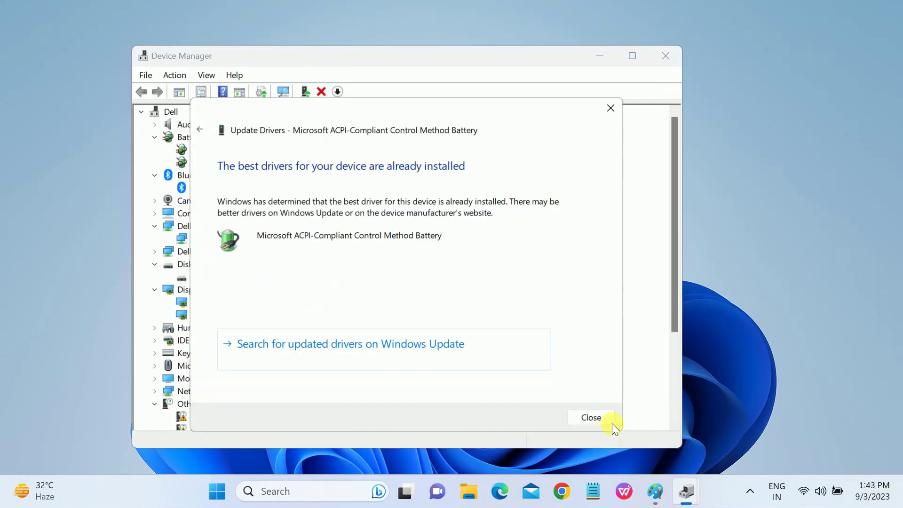
left_click(596, 418)
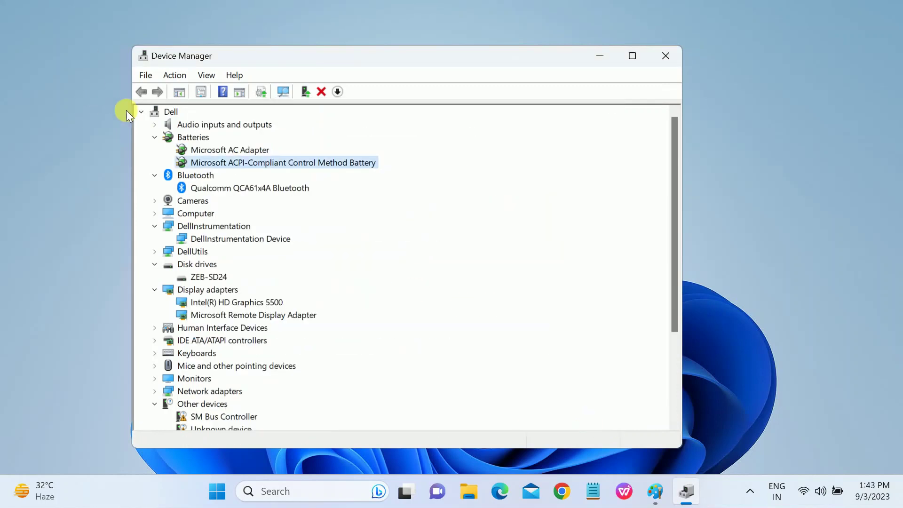
Check the Remote Audio driver, already current, and close Device Manager
left_click(159, 127)
right_click(199, 137)
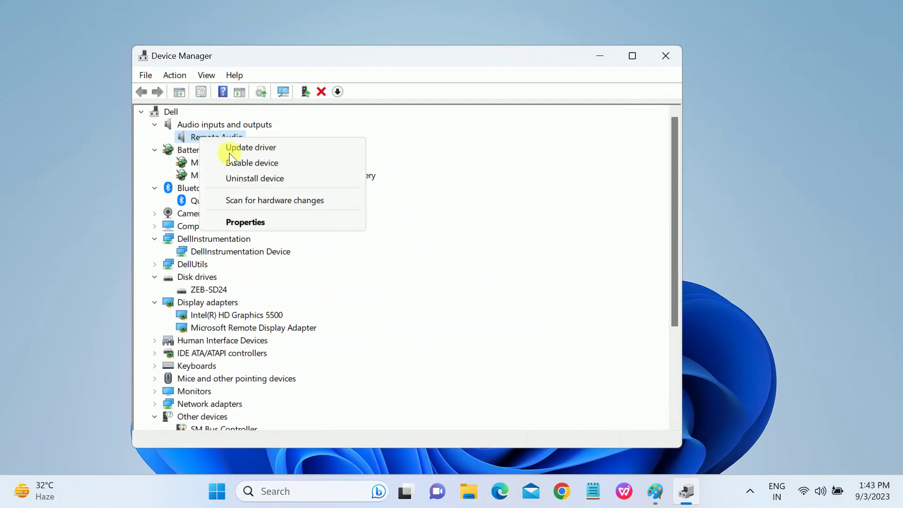
left_click(268, 144)
left_click(512, 245)
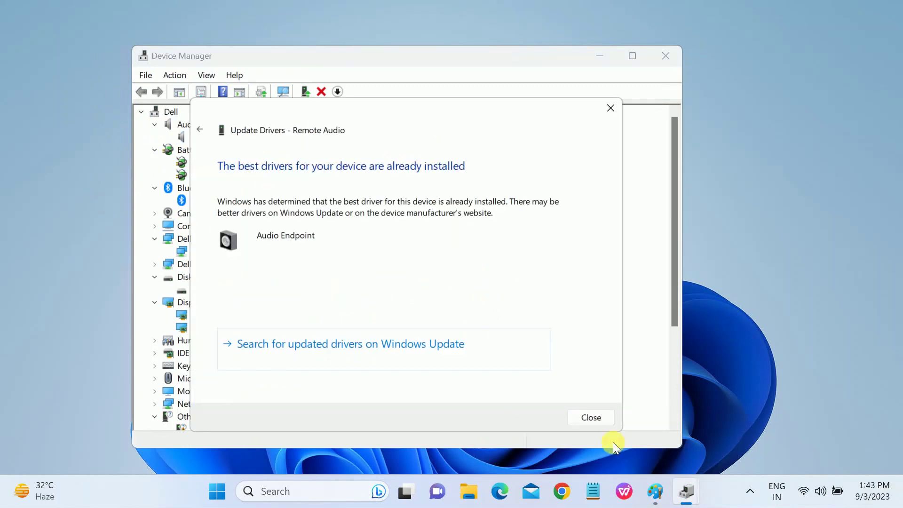
left_click(603, 420)
left_click(666, 56)
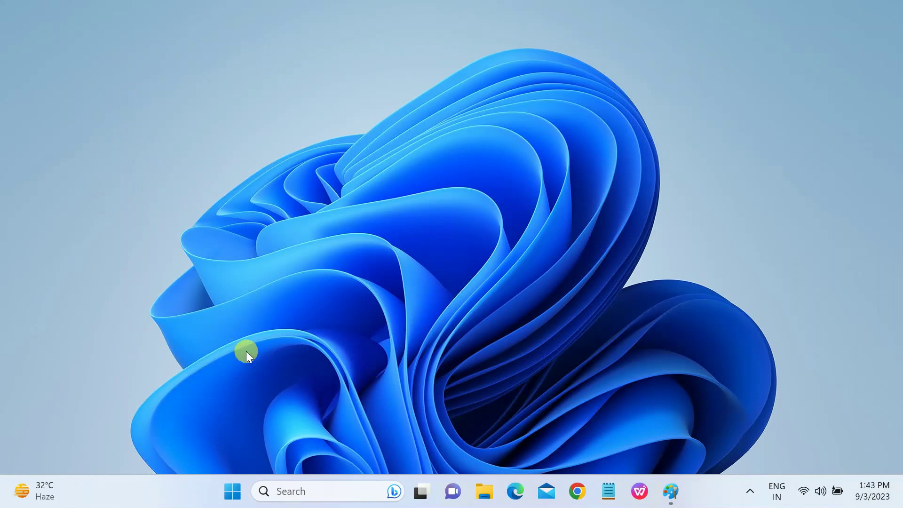
Run Check for updates in Settings > Windows Update so the Defender intelligence update installs, then minimize Settings
left_click(234, 485)
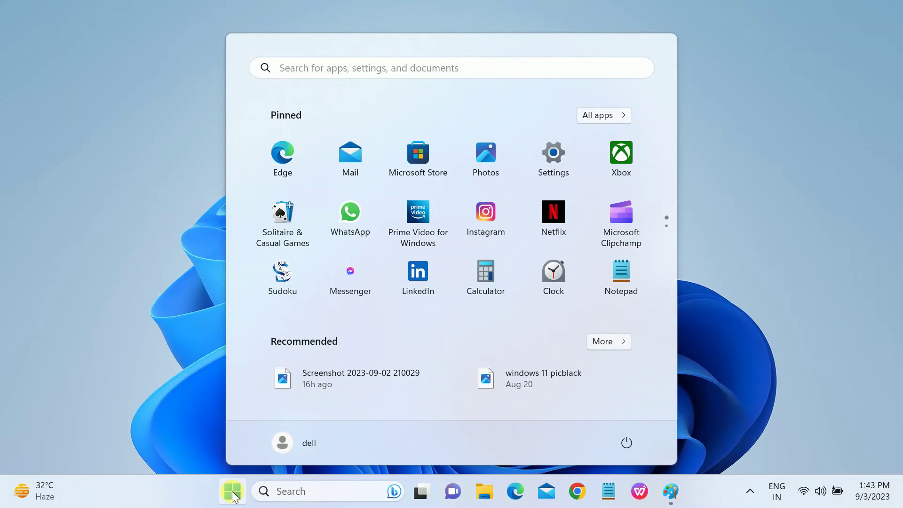
left_click(554, 166)
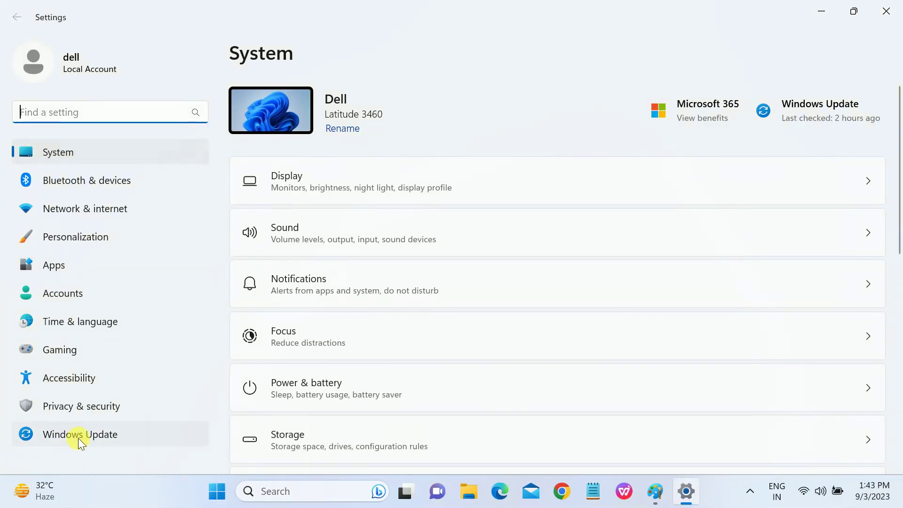
left_click(79, 439)
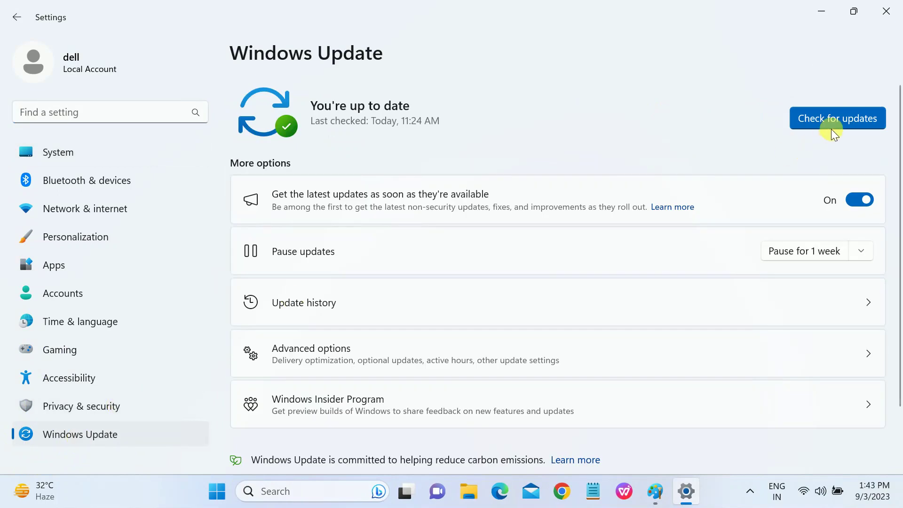
left_click(831, 125)
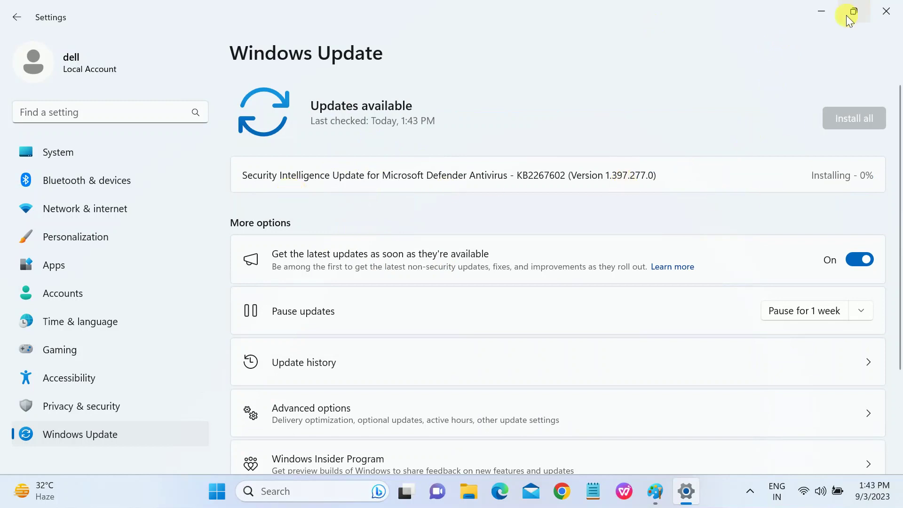
left_click(823, 12)
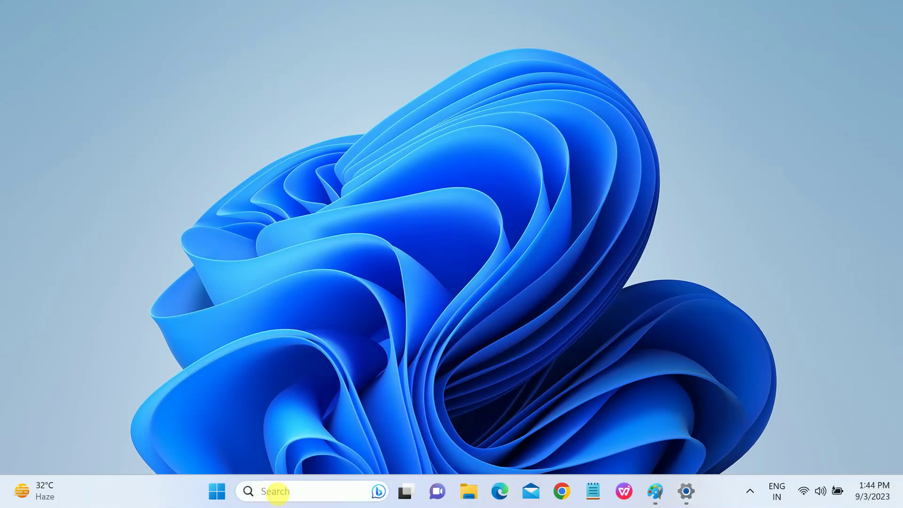
left_click(278, 498)
Run sfc /scannow in an administrator Command Prompt found with a 'cmd' search
type("cmd")
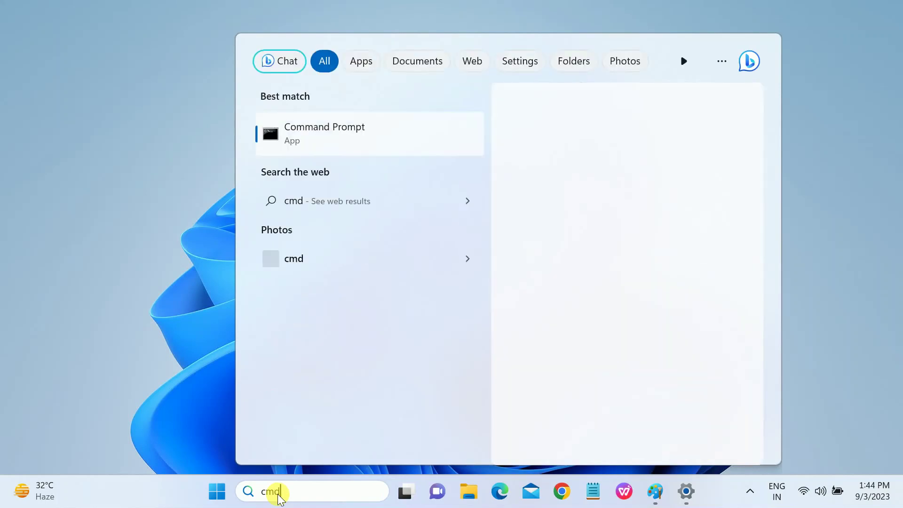
left_click(546, 255)
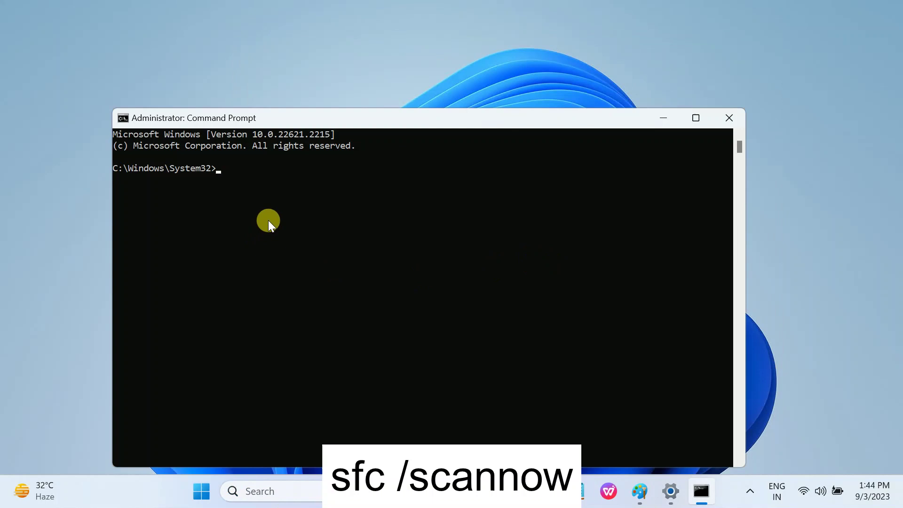
type("sfc /scannow")
key("Return")
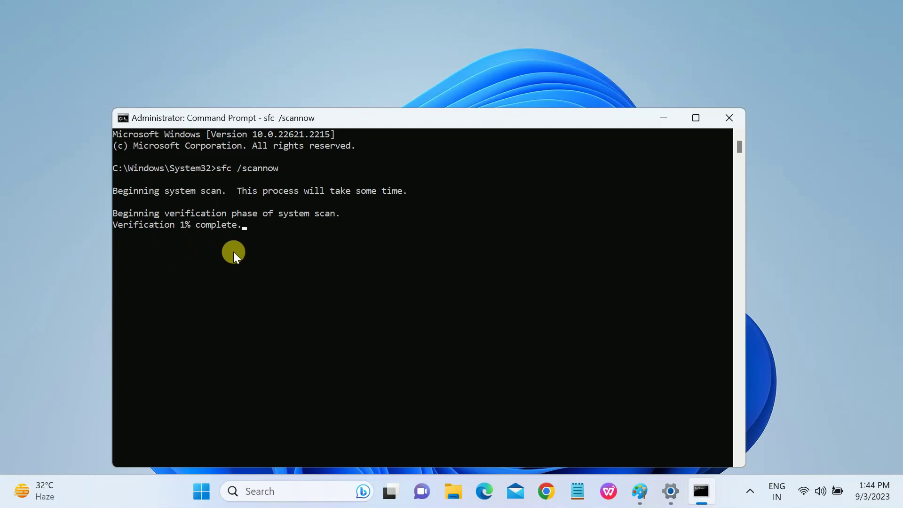
Paste and run DISM /Online /Cleanup-Image /RestoreHealth in a second administrator Command Prompt
left_click(263, 492)
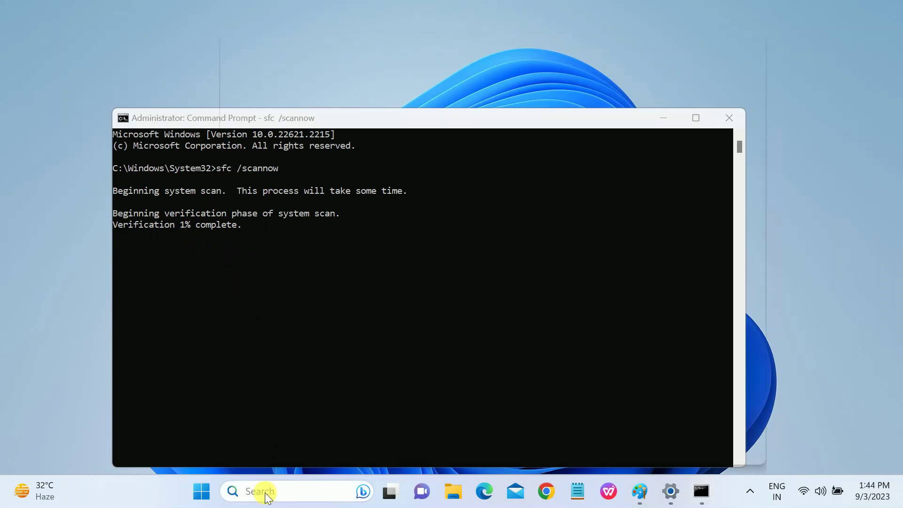
type("cmd")
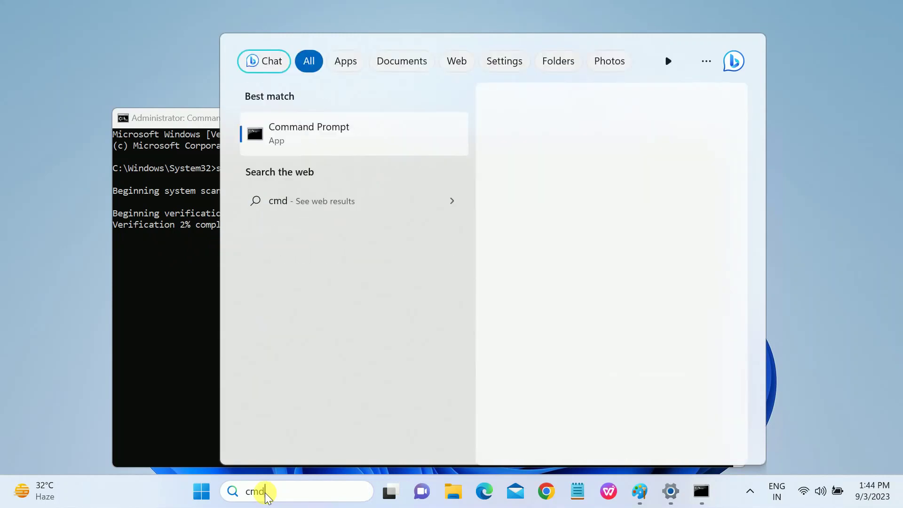
left_click(564, 258)
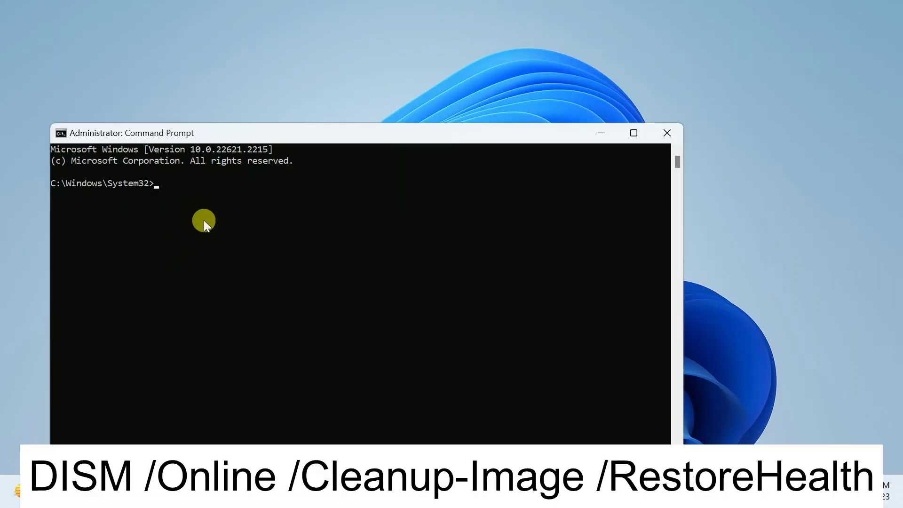
type("DISM /Online /Cleanup-Image /RestoreHealth")
key("Return")
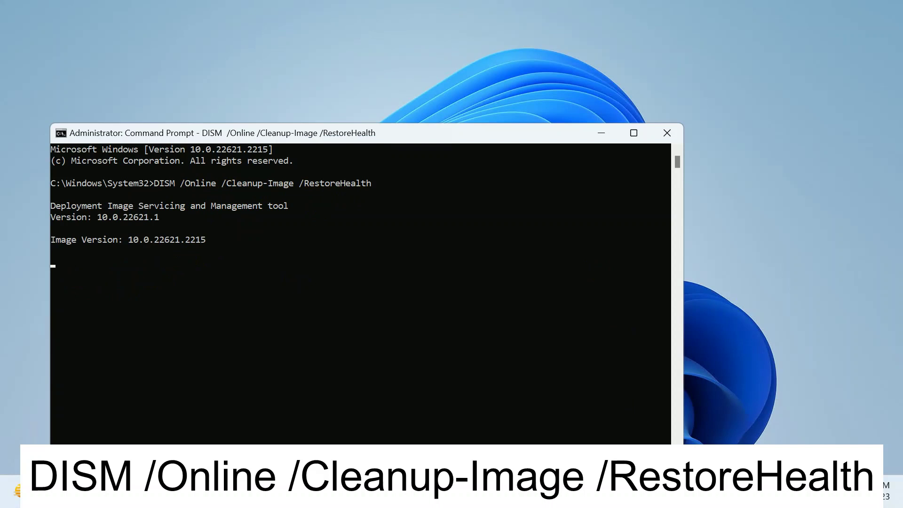
Return to the DISM console and highlight the tool name and the /Online /Cleanup-Image /RestoreHealth switches
mouse_move(636, 430)
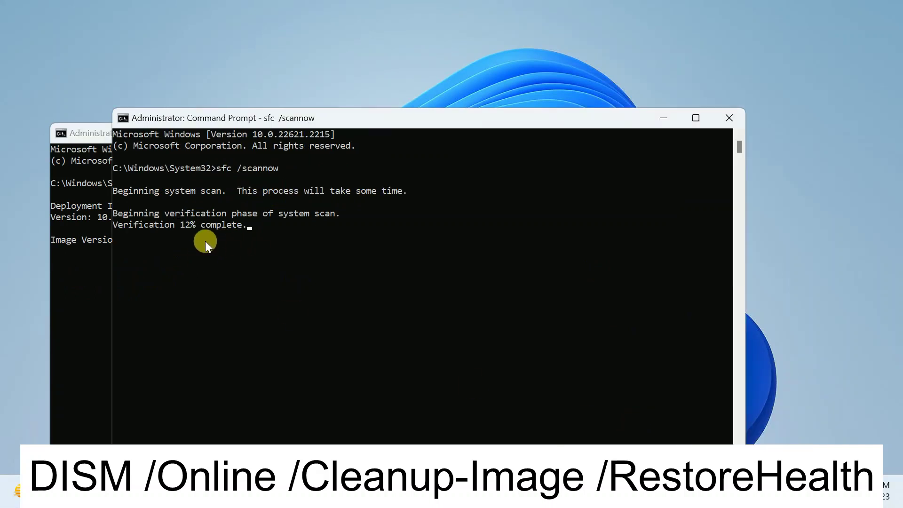
left_click(668, 125)
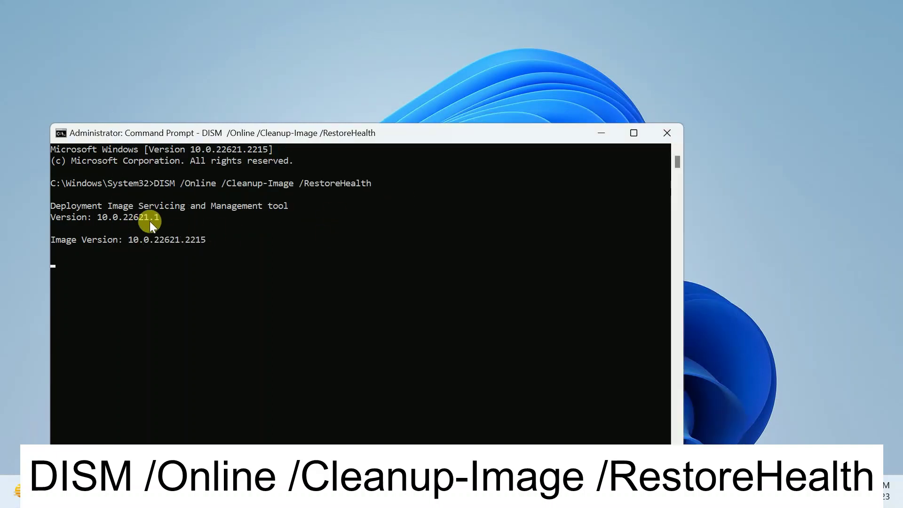
left_click(64, 206)
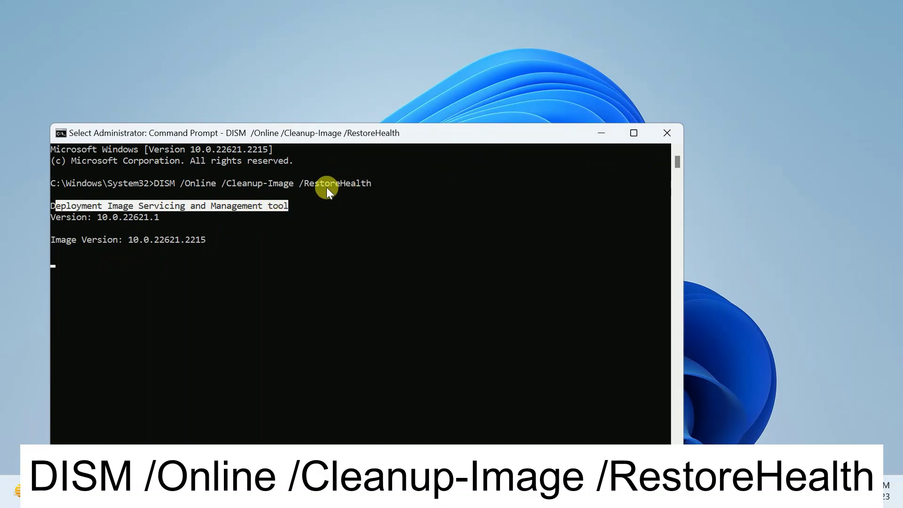
left_click_drag(370, 185, 191, 183)
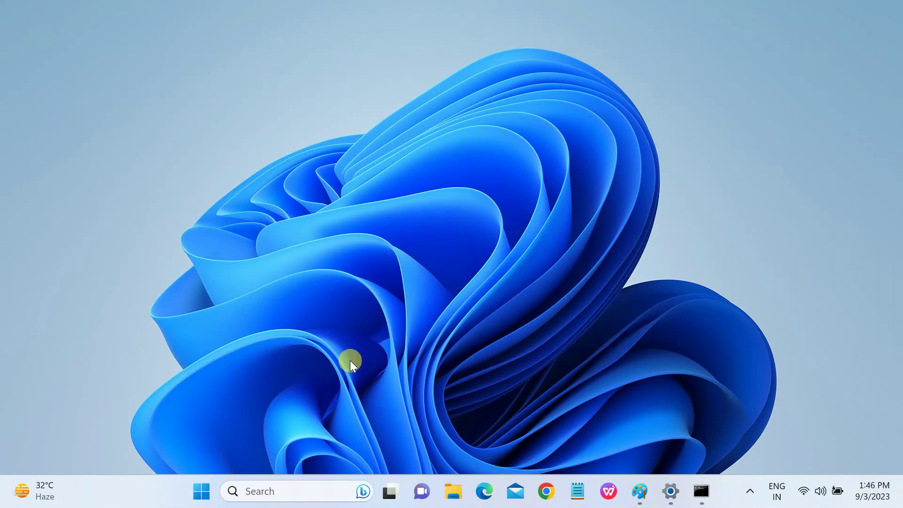
Run chkdsk /f /r in an admin Command Prompt, answer y to schedule it at restart, then close it
left_click(250, 489)
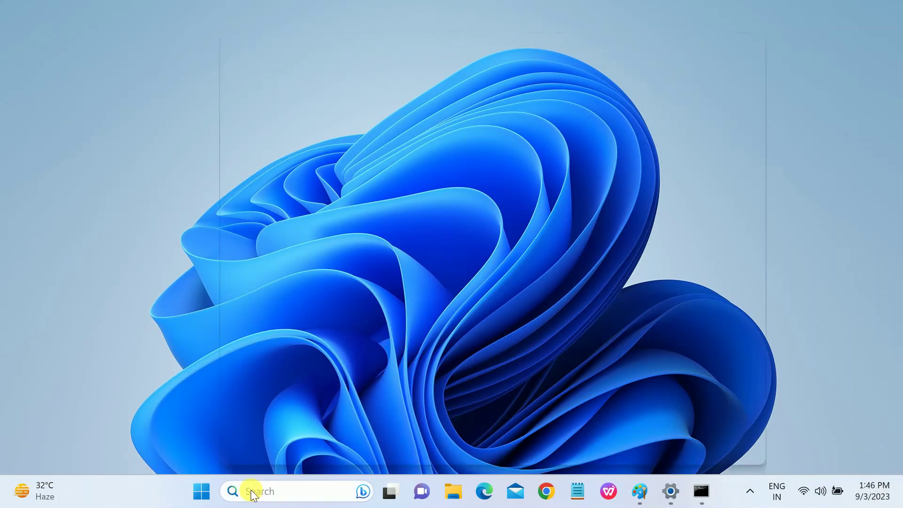
type("cmd")
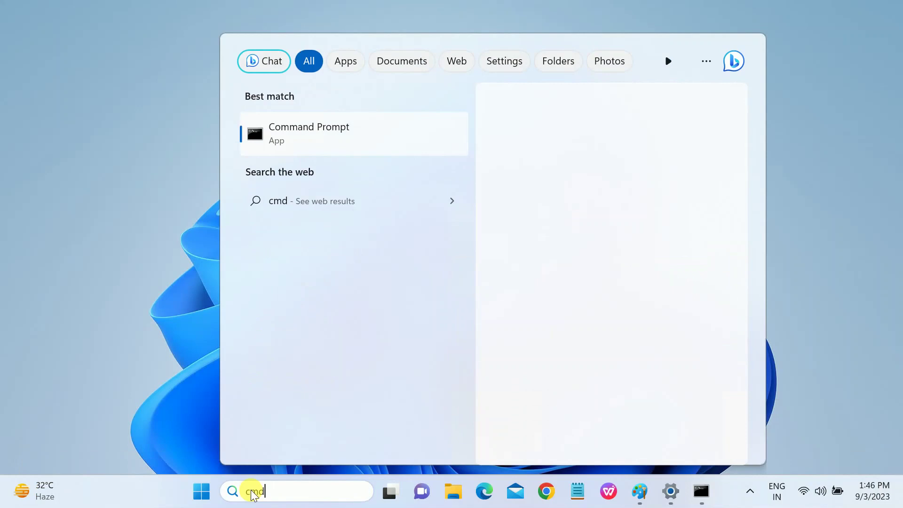
left_click(546, 257)
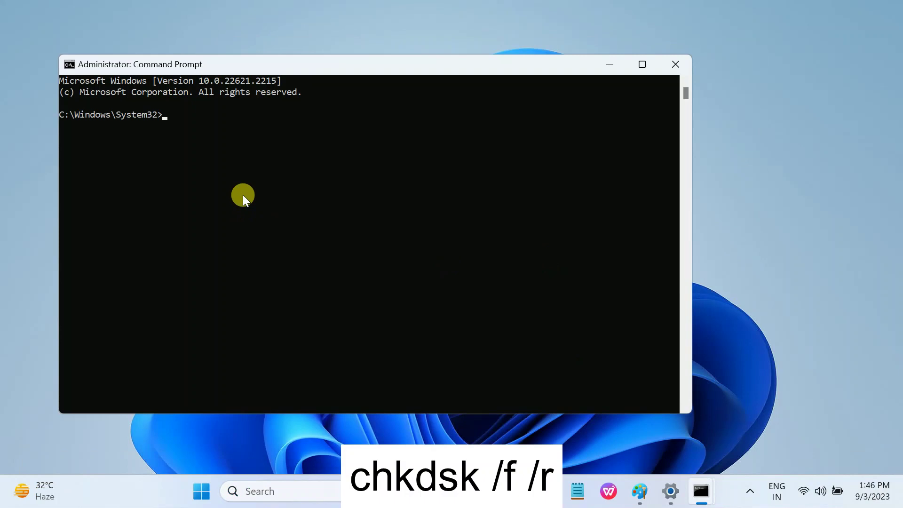
type("chkdsk /f /r")
key("Return")
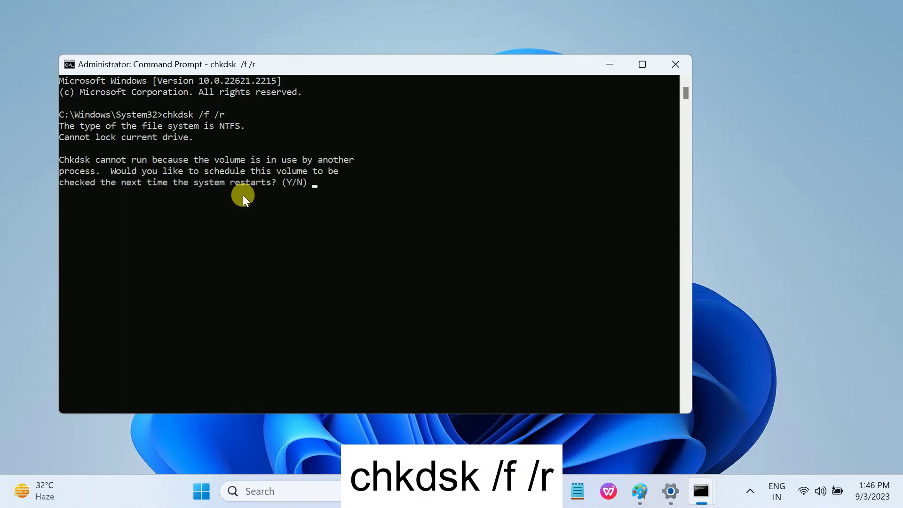
type("y")
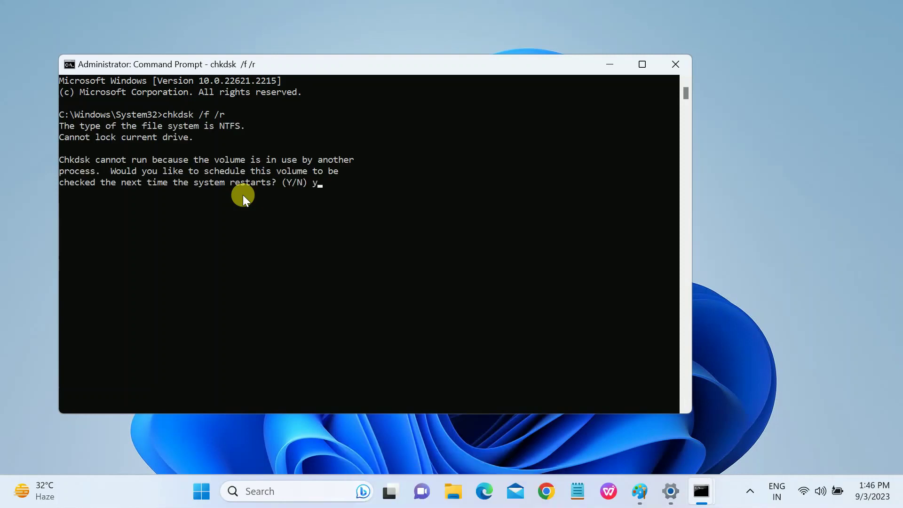
key("Return")
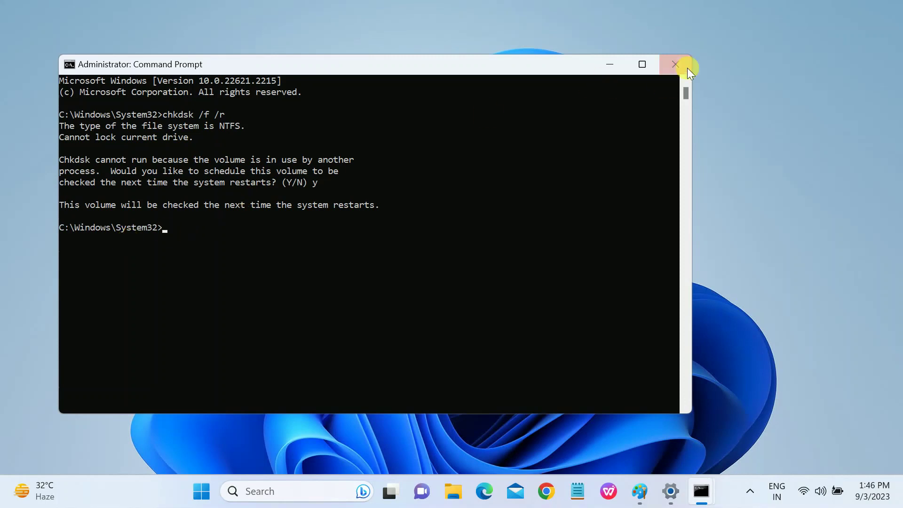
left_click(675, 65)
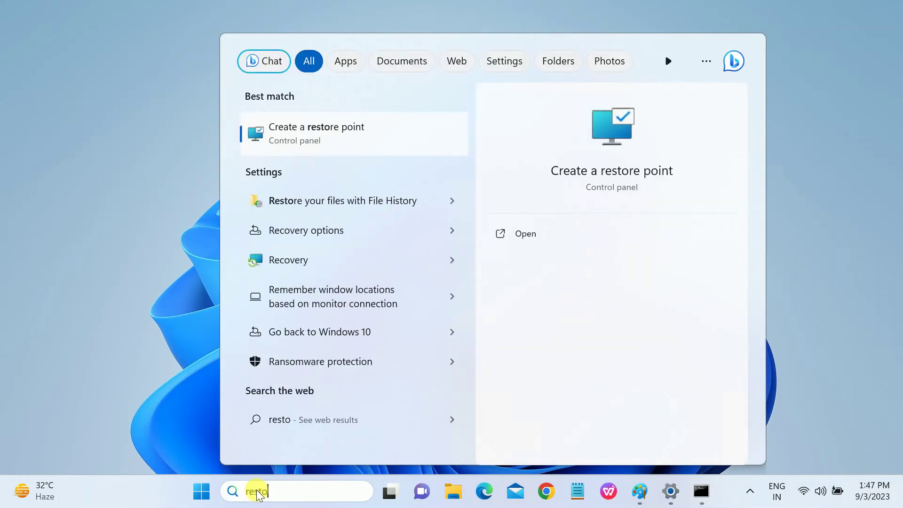
Launch System Restore, select the 9/2/2023 Windows Update restore point, and proceed to Finish
left_click(359, 131)
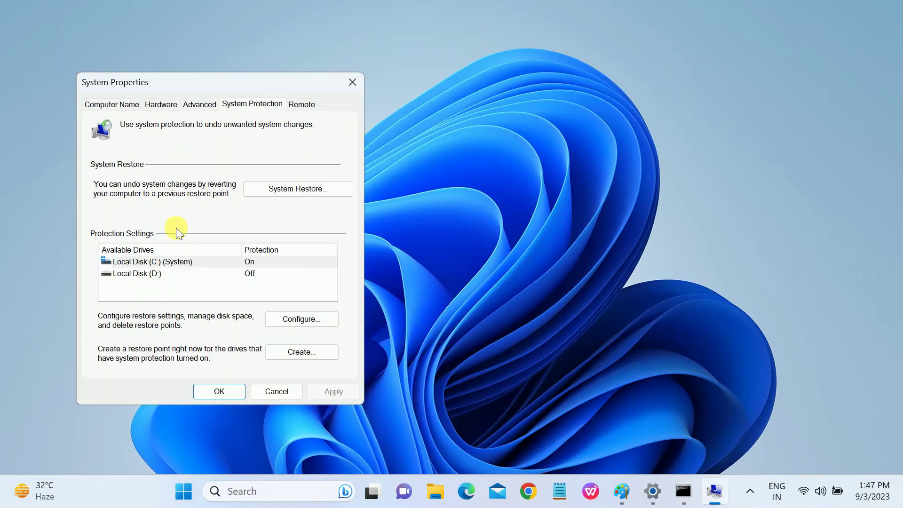
left_click(303, 188)
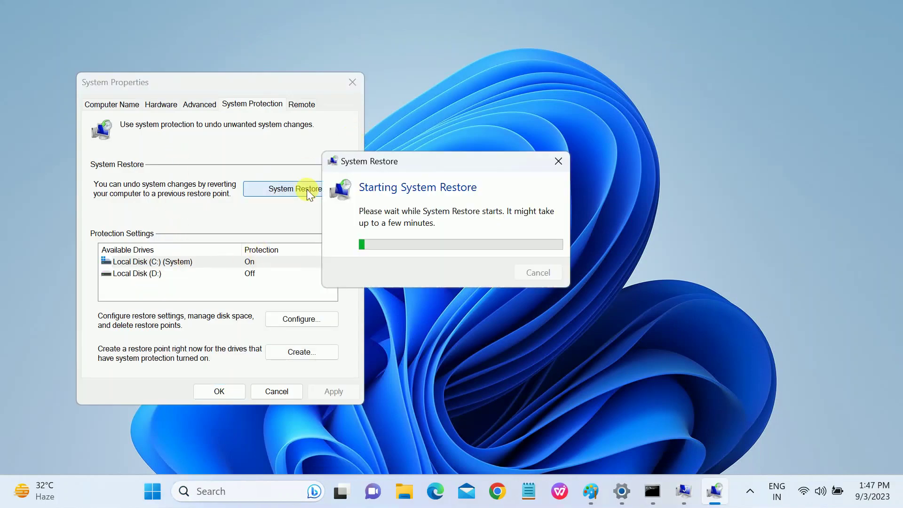
left_click(553, 395)
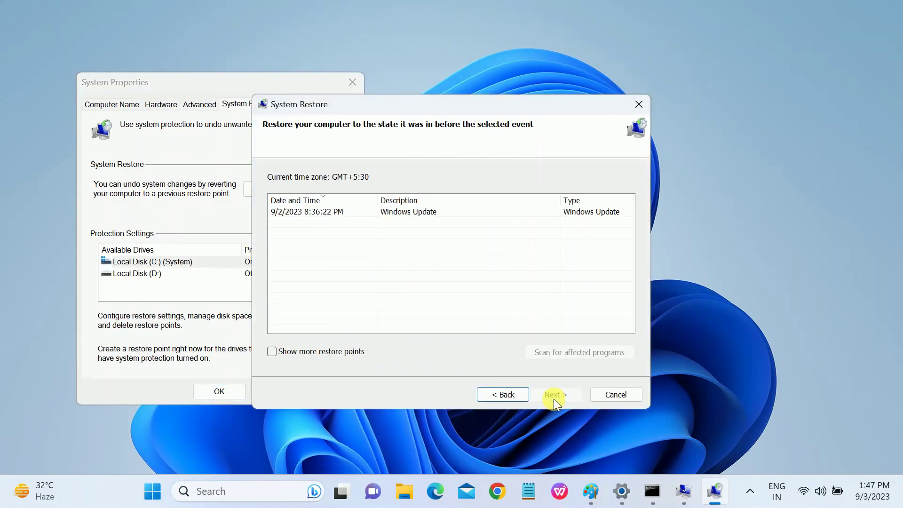
left_click(314, 214)
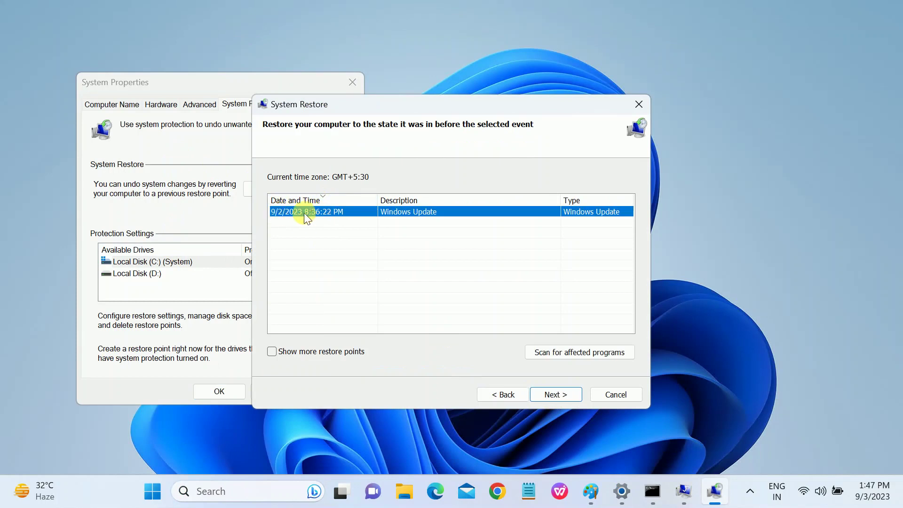
left_click(555, 394)
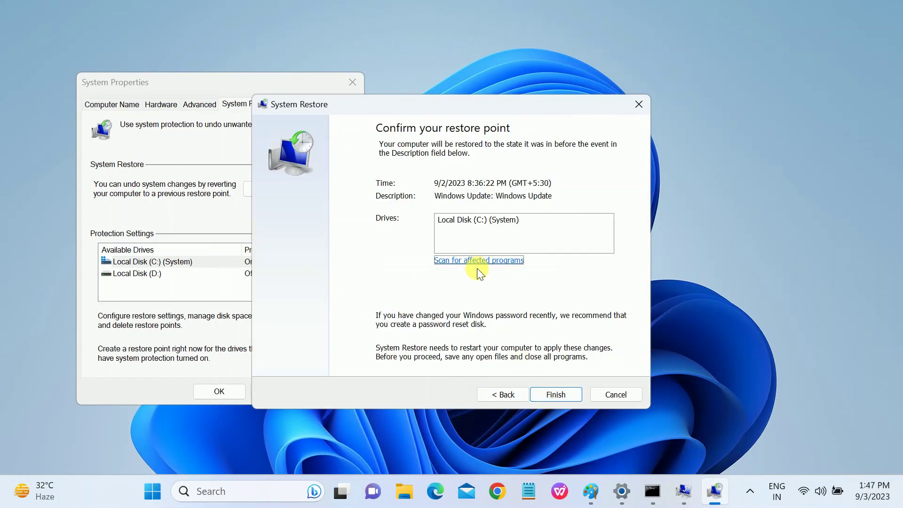
left_click(553, 395)
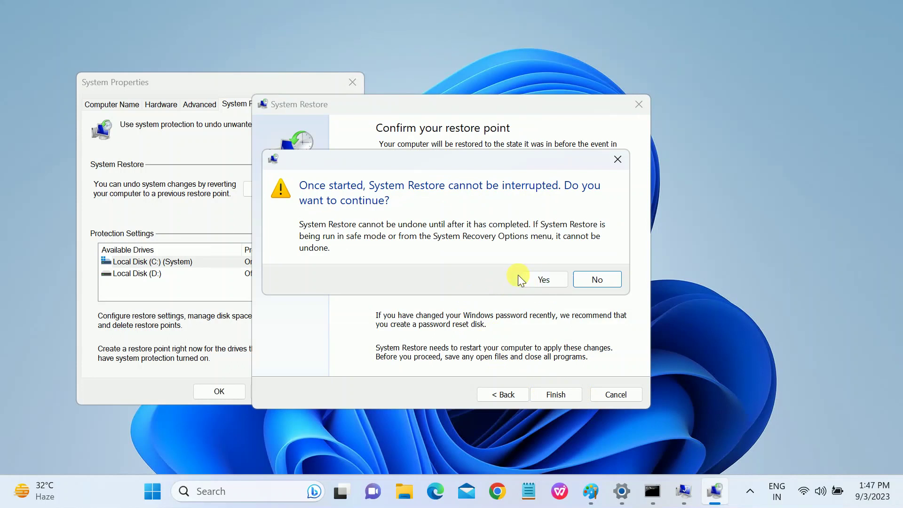
Dismiss the restore warning, close the wizard, and cancel System Properties without restoring
left_click(620, 159)
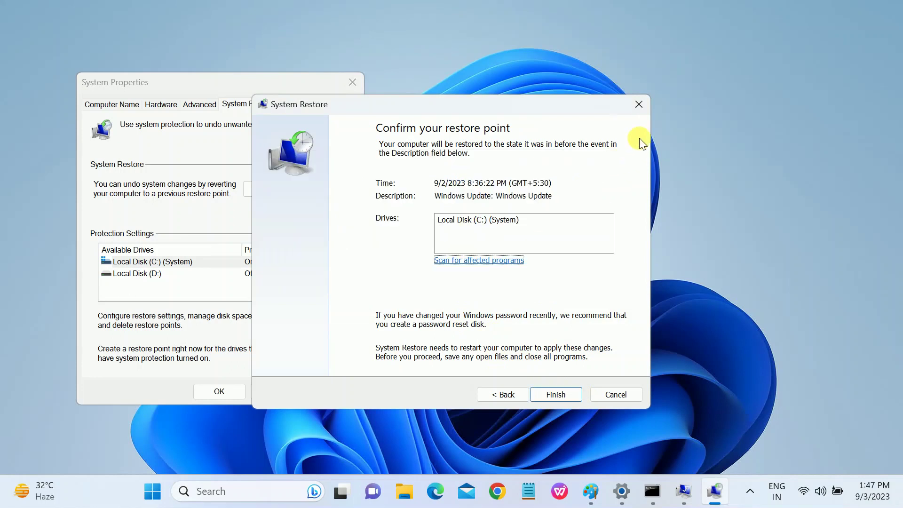
left_click(640, 106)
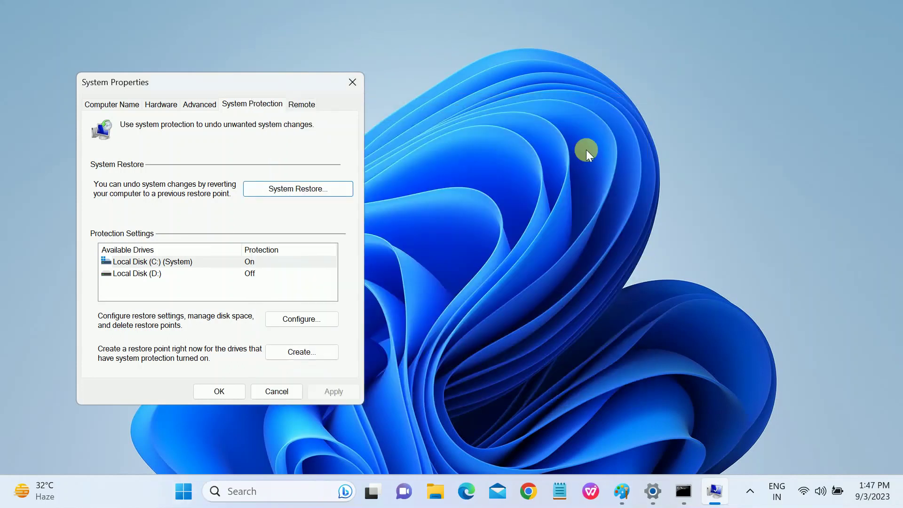
left_click(288, 393)
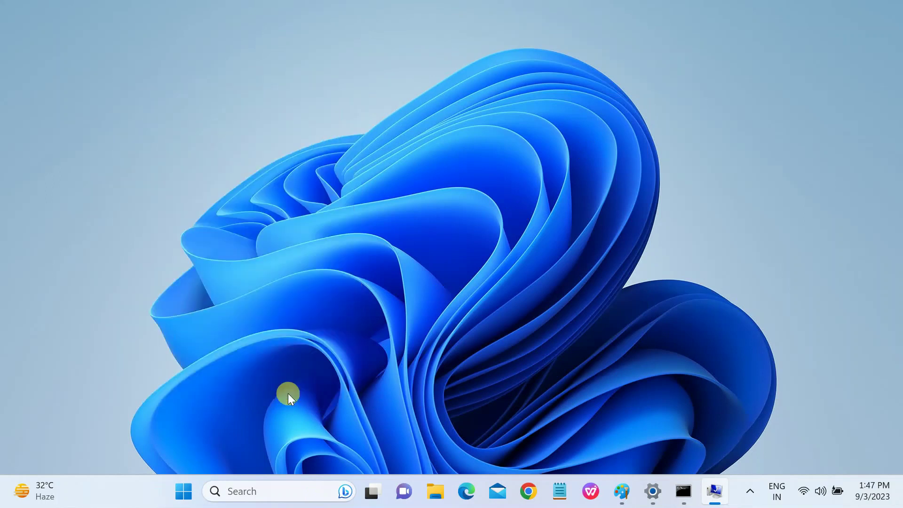
right_click(314, 286)
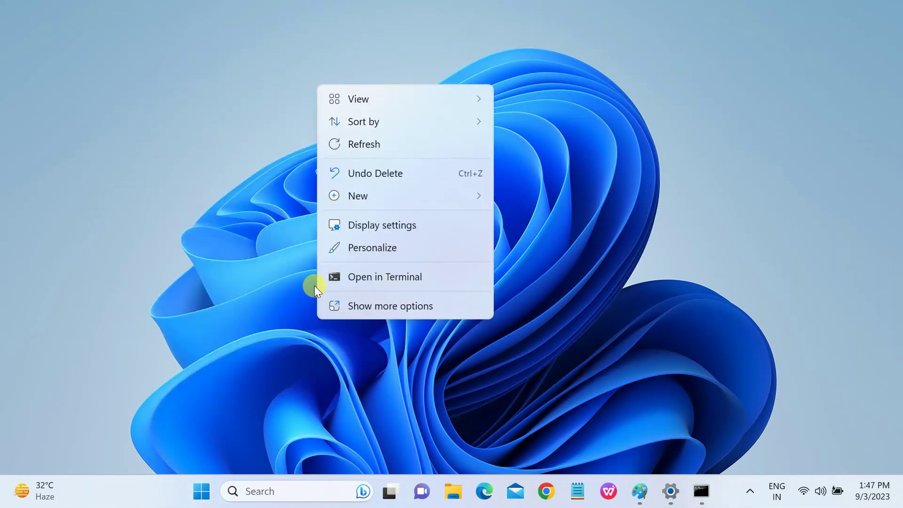
left_click(368, 146)
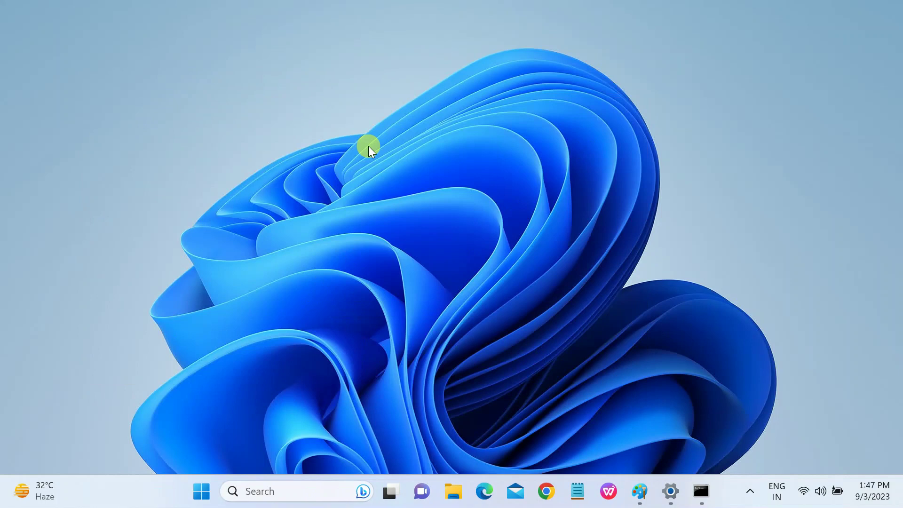